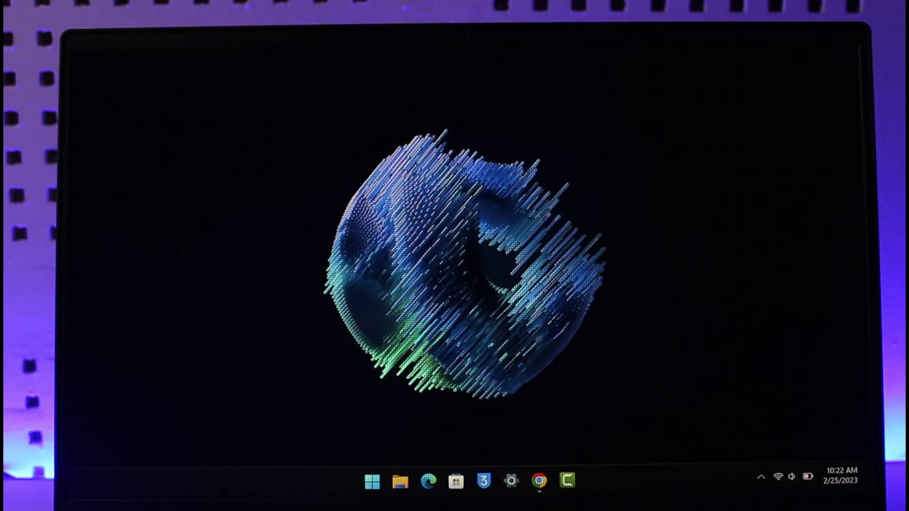
Bring up the Start menu to search for Internet Download Manager
{"action": "left_click", "coordinate": [374, 482]}
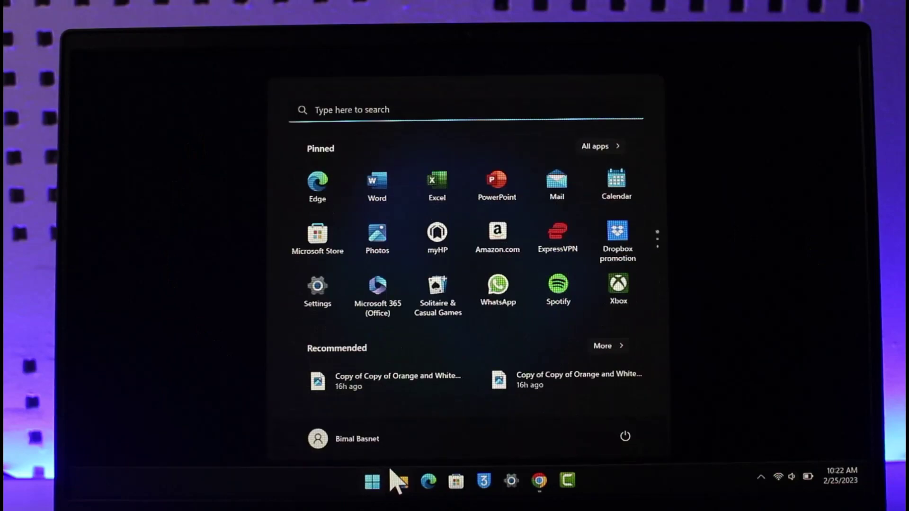
{"action": "type", "text": "inte"}
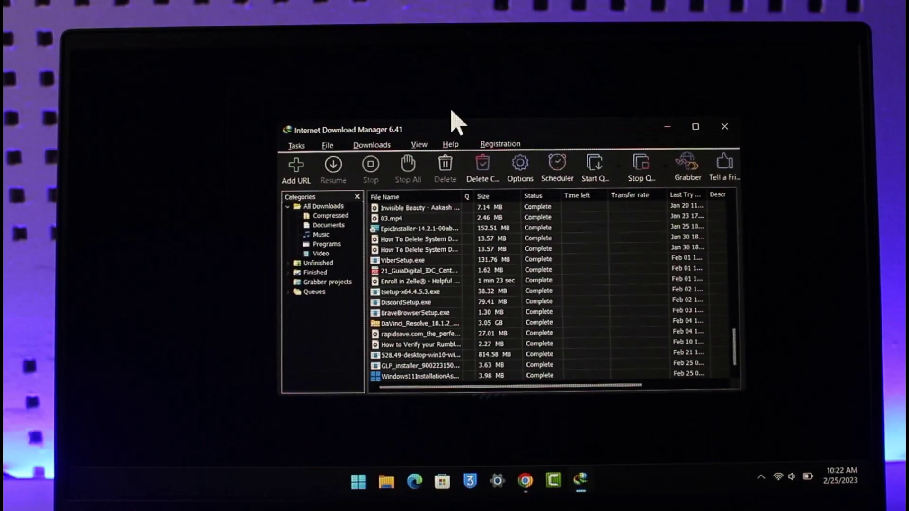
Bring up IDM's Configuration window via Downloads > Options and move it left
{"action": "left_click", "coordinate": [388, 148]}
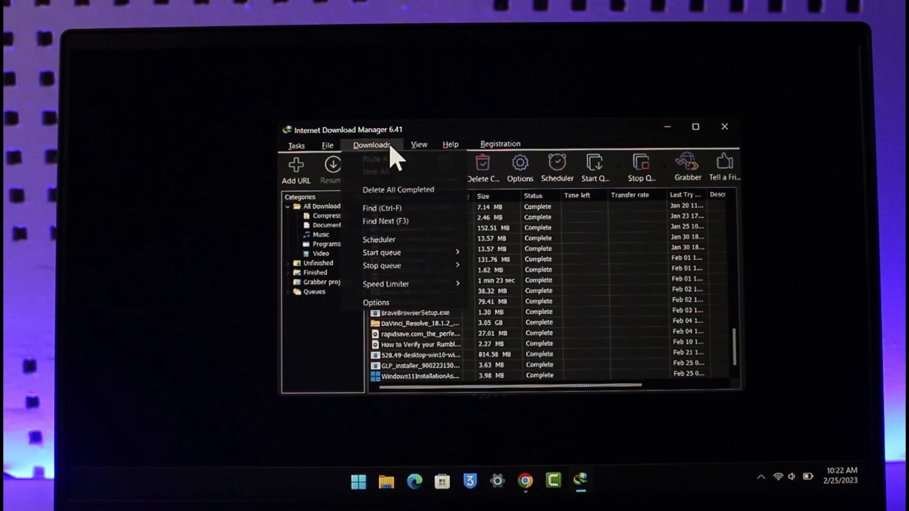
{"action": "left_click", "coordinate": [387, 305]}
{"action": "mouse_move", "coordinate": [479, 115]}
{"action": "left_mouse_down"}
{"action": "mouse_move", "coordinate": [426, 119]}
{"action": "mouse_move", "coordinate": [444, 114]}
{"action": "left_mouse_up"}
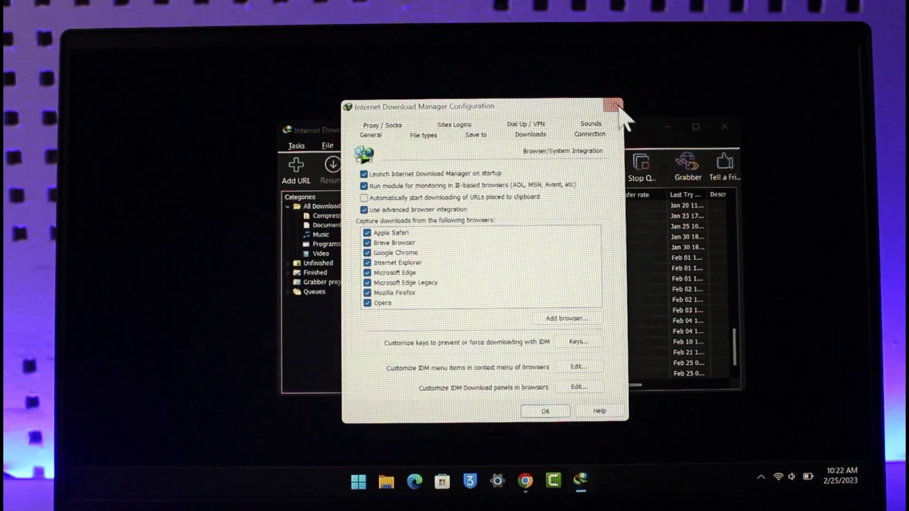
On the Connection page, set Connection Type/Speed to High speed
{"action": "left_click", "coordinate": [592, 137]}
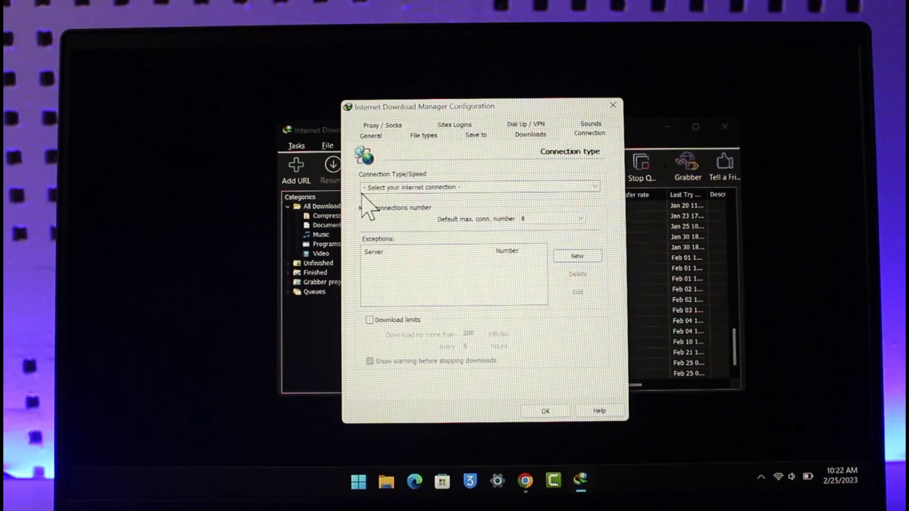
{"action": "left_click_drag", "start_coordinate": [366, 188], "coordinate": [462, 187]}
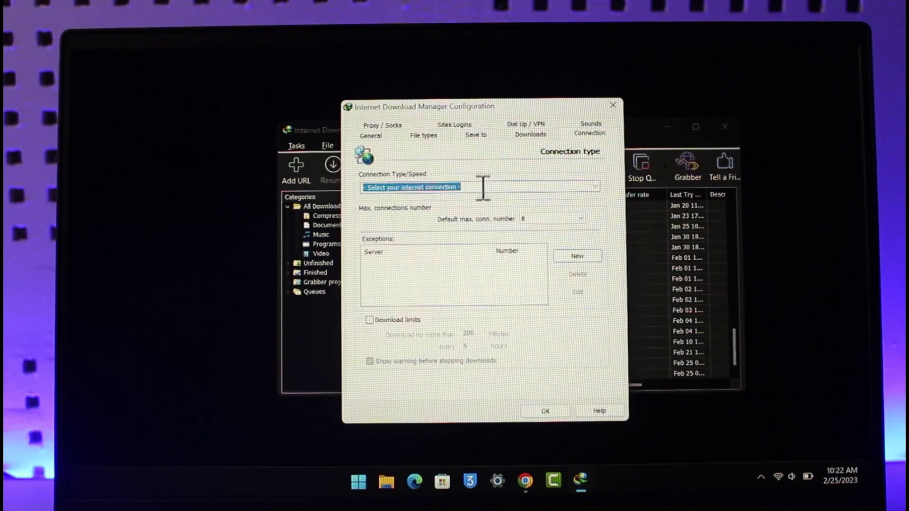
{"action": "left_click", "coordinate": [483, 188]}
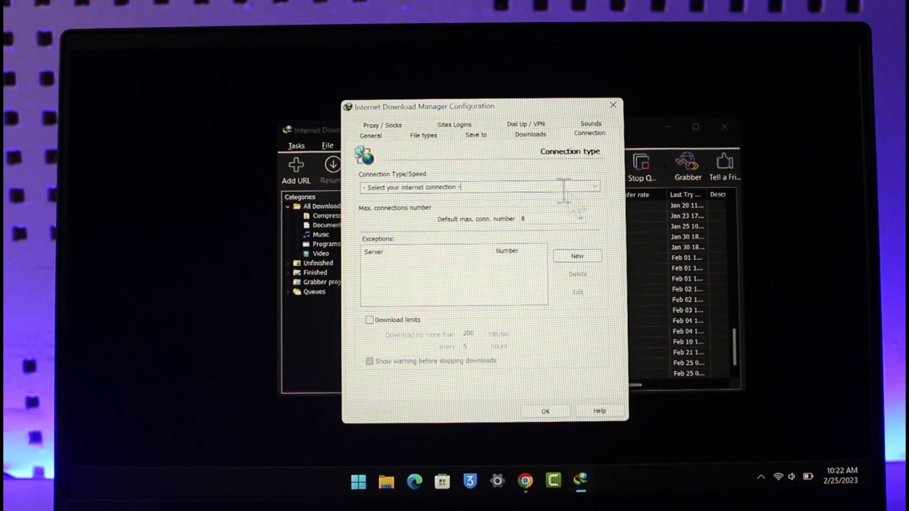
{"action": "left_click", "coordinate": [596, 189]}
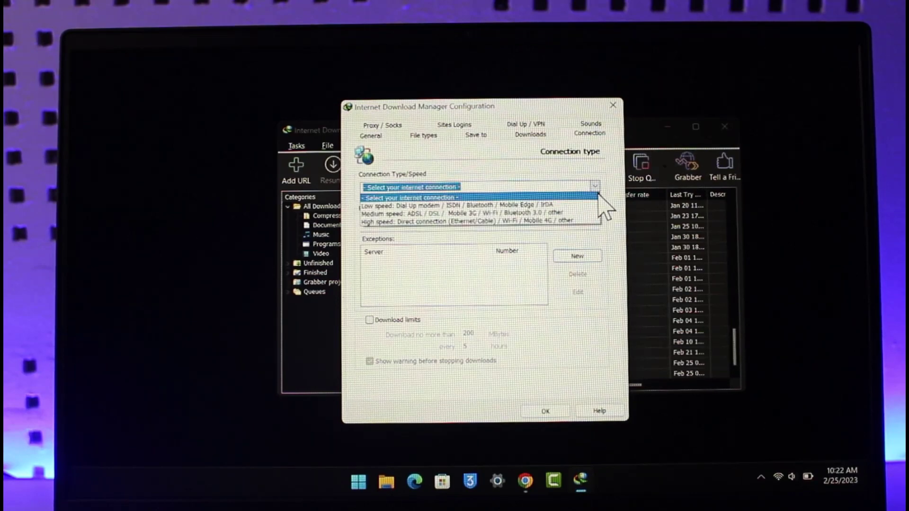
{"action": "left_click", "coordinate": [572, 222]}
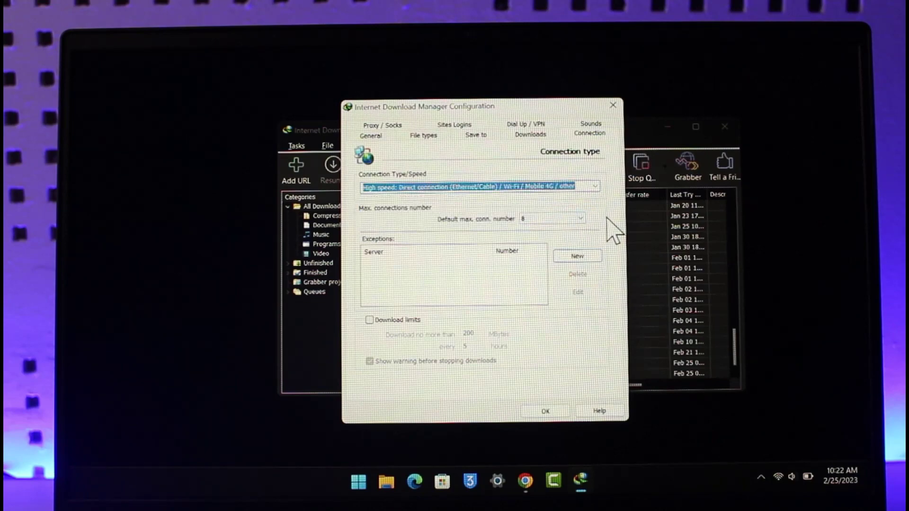
Save the configuration with OK, then maximize and close Internet Download Manager
{"action": "left_click", "coordinate": [546, 412]}
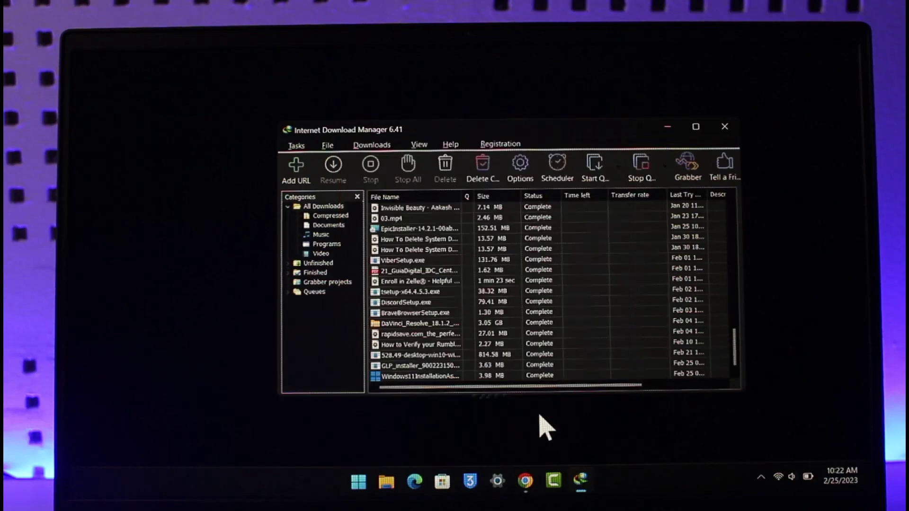
{"action": "left_click_drag", "start_coordinate": [356, 131], "coordinate": [340, 119]}
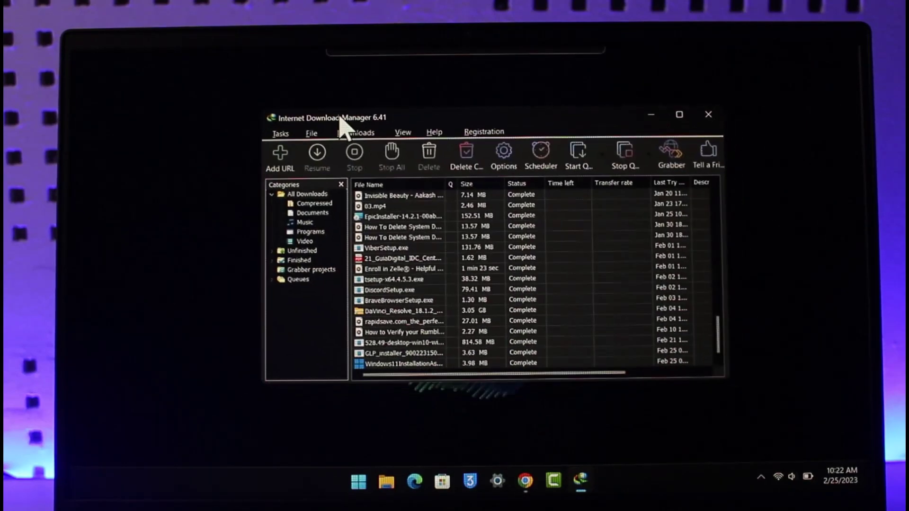
{"action": "left_click", "coordinate": [680, 115]}
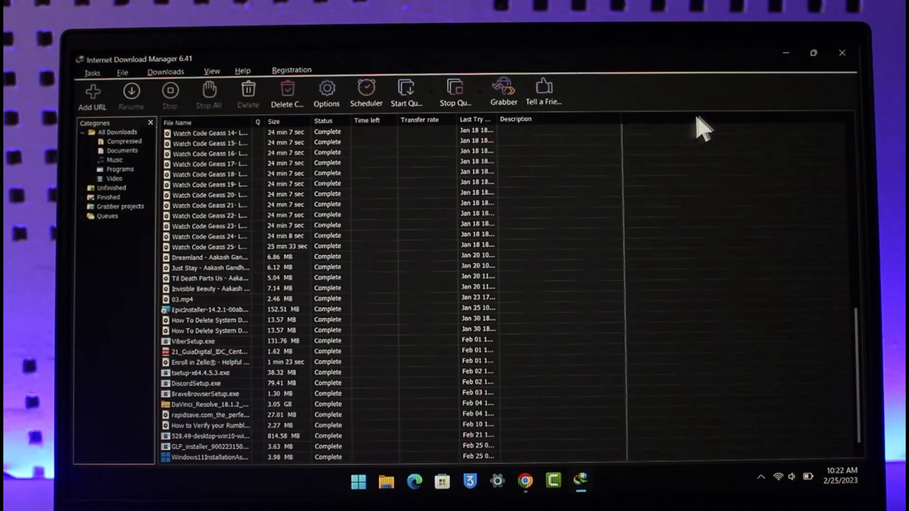
{"action": "left_click", "coordinate": [842, 66]}
Refresh the Windows desktop from its context menu
{"action": "right_click", "coordinate": [512, 151]}
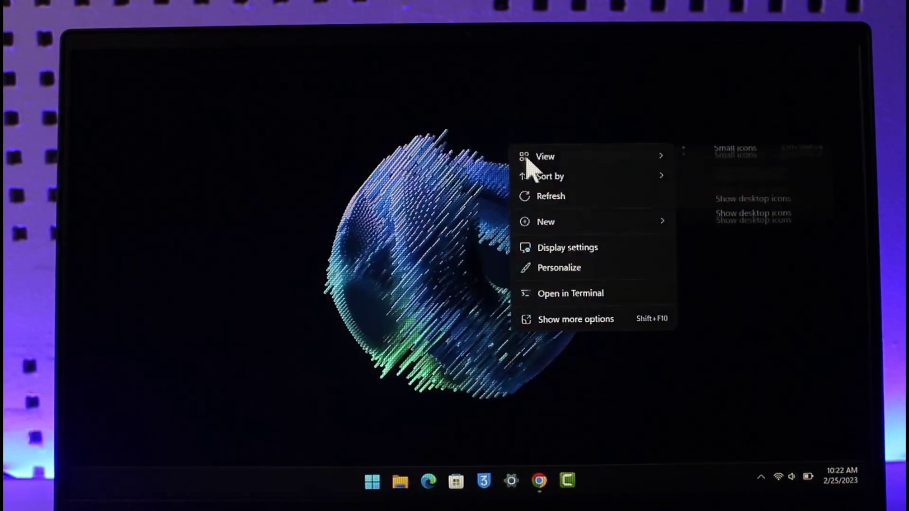
{"action": "left_click", "coordinate": [535, 200]}
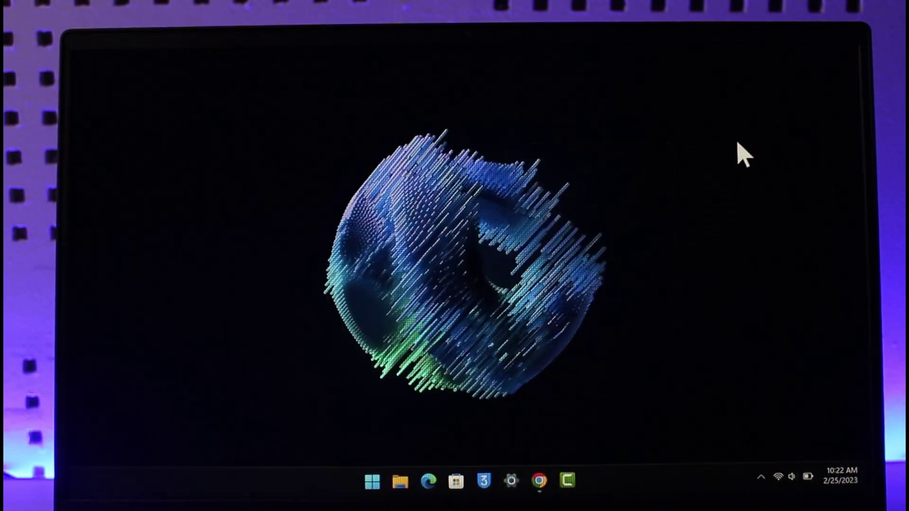